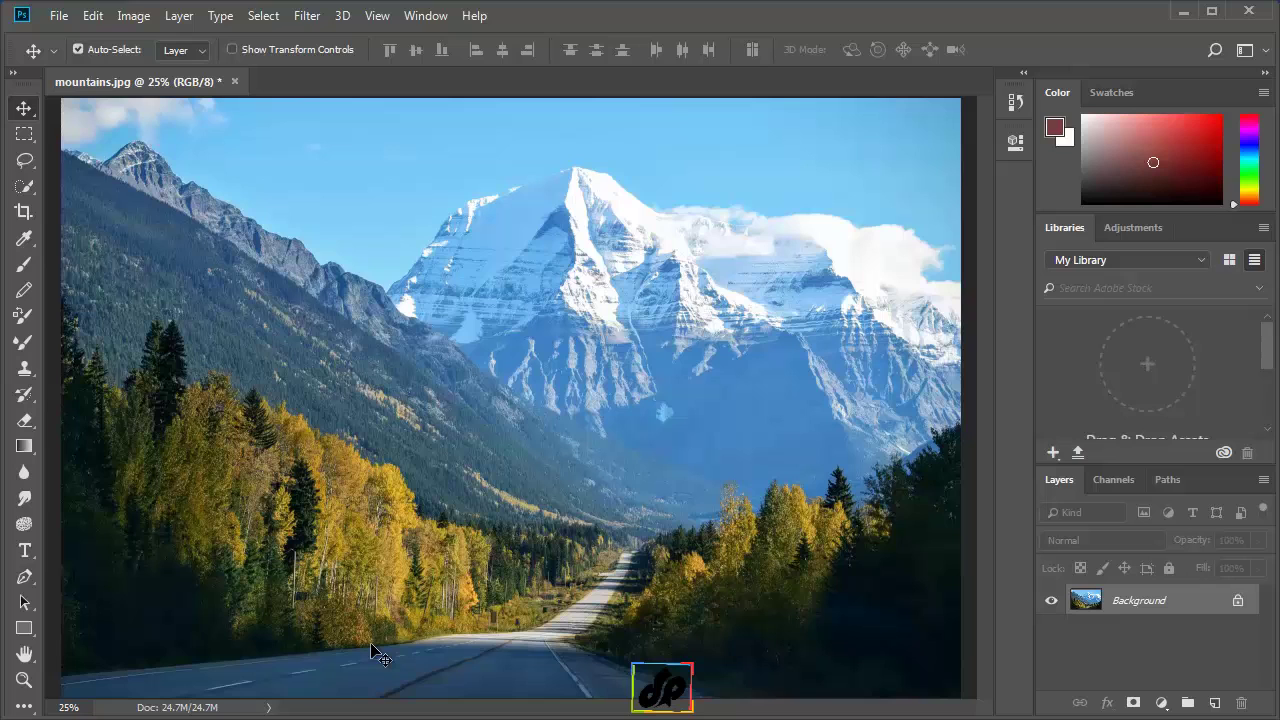
Step: Open the Image Size settings, enlarge the dialog and centre its preview on the small mountain peak beneath the clouds
click(133, 16)
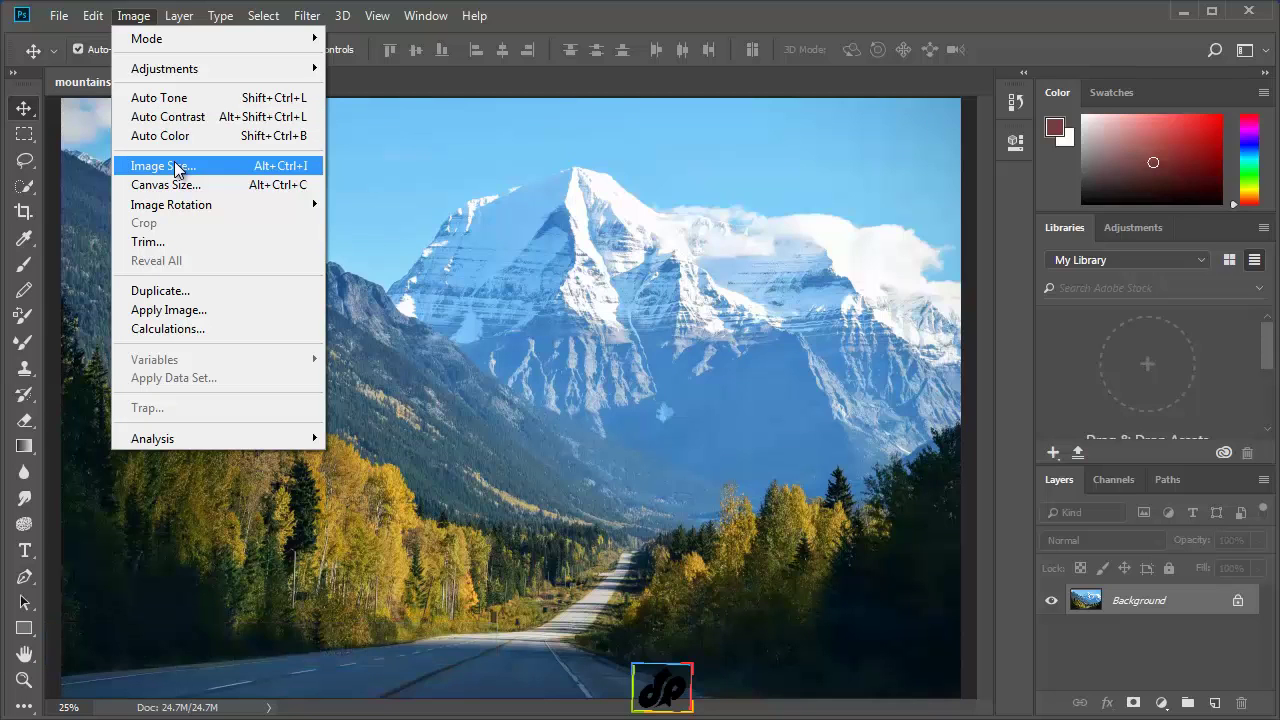
click(210, 170)
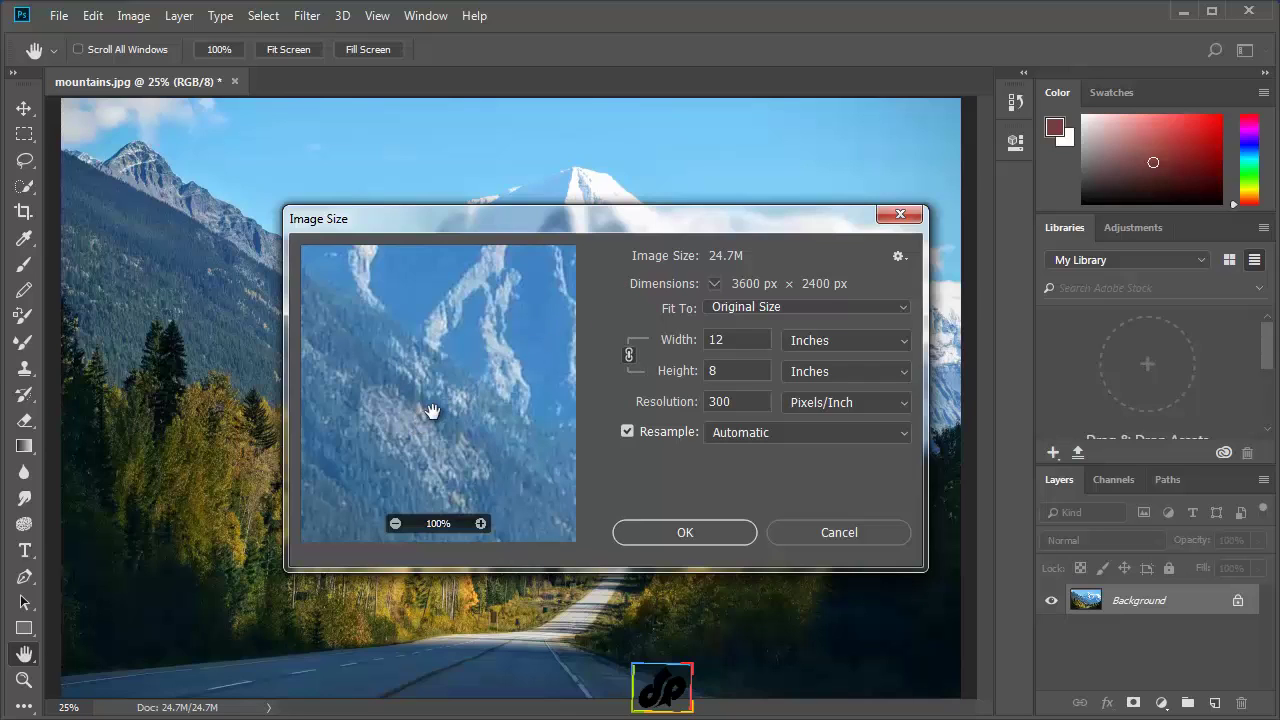
drag(418, 428, 428, 357)
drag(406, 450, 491, 394)
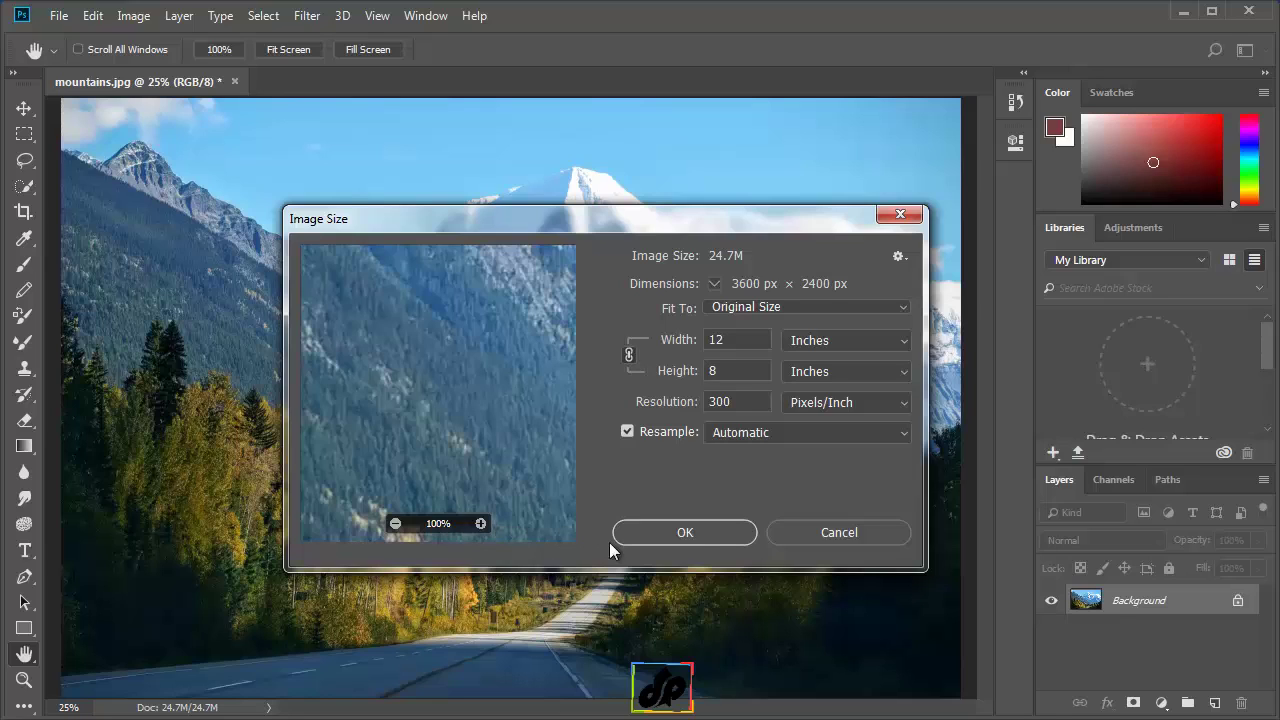
drag(926, 568, 993, 678)
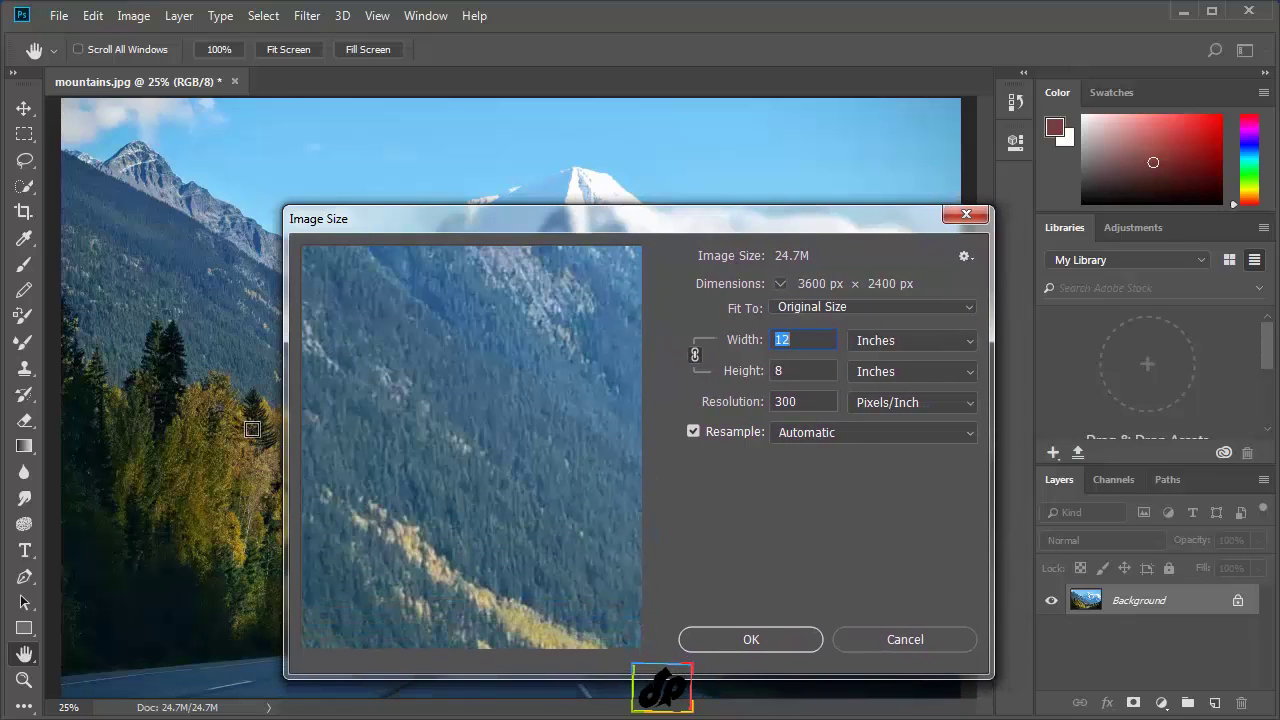
click(252, 400)
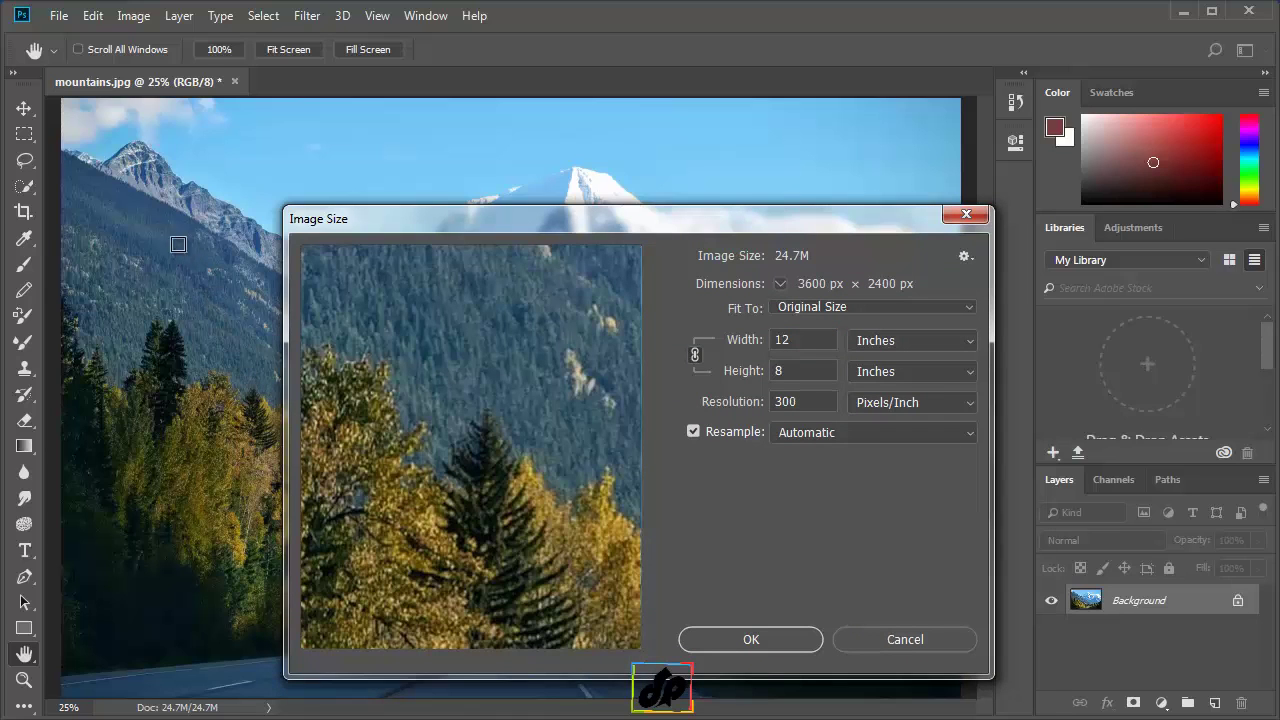
click(148, 157)
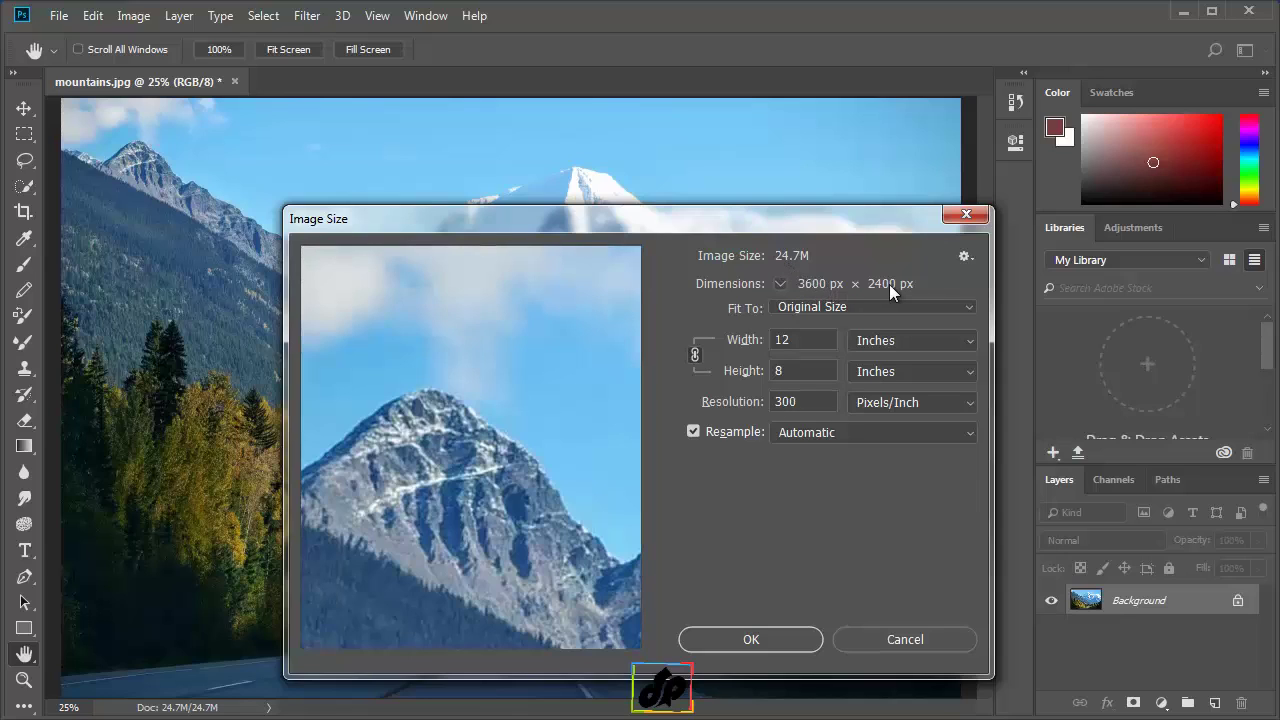
Step: Turn off resampling and set the image width to 6 inches
click(692, 432)
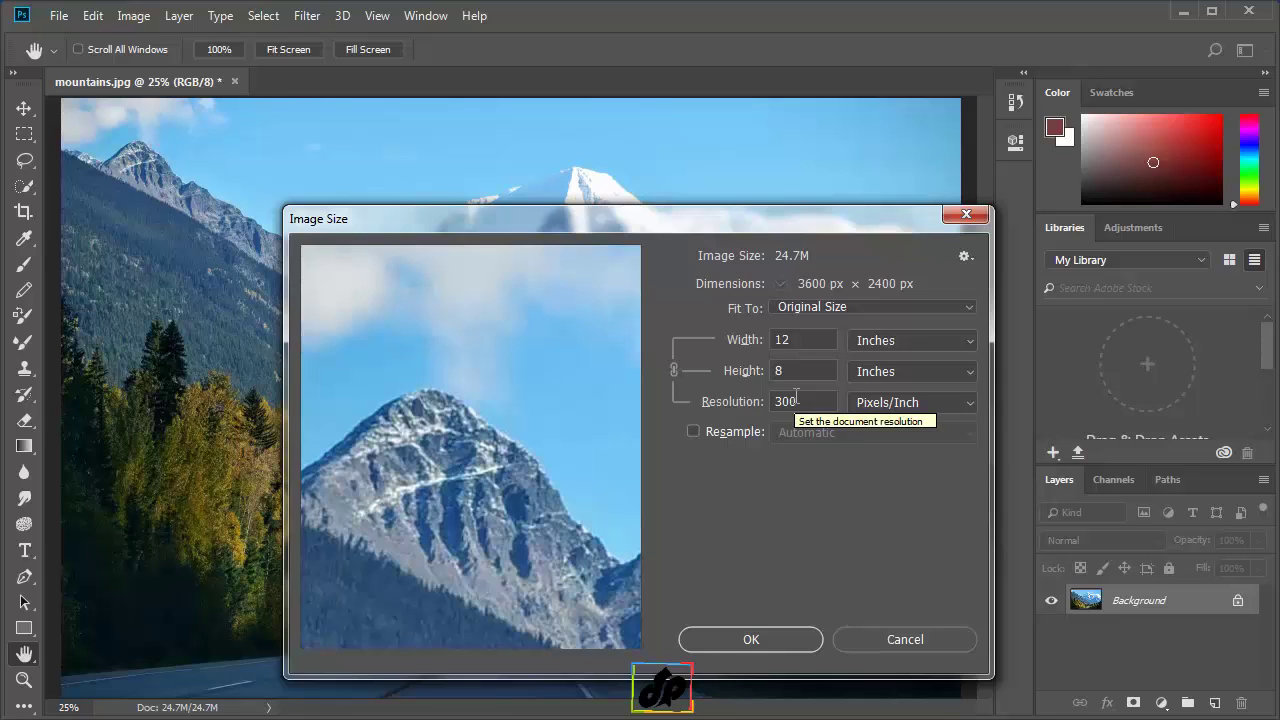
click(783, 340)
double_click(783, 340)
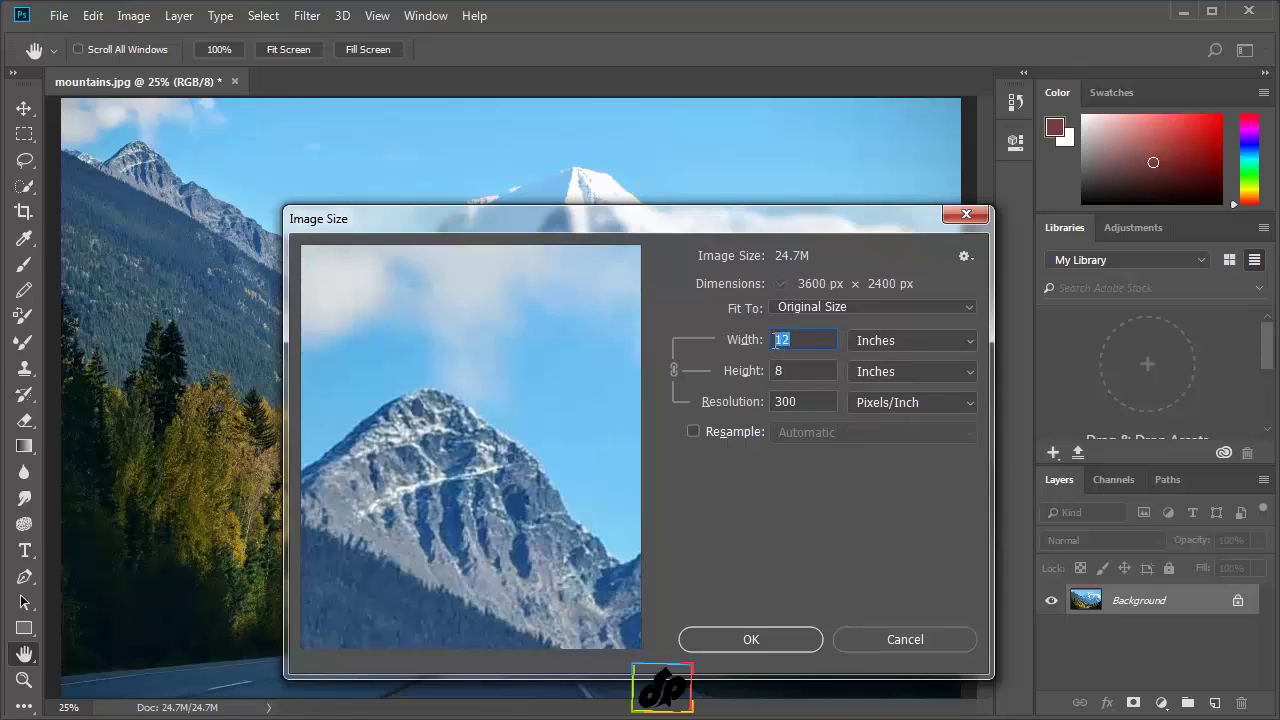
text(6)
Step: Turn resampling back on and set the width to 24 inches at a resolution of 300 pixels/inch
click(693, 432)
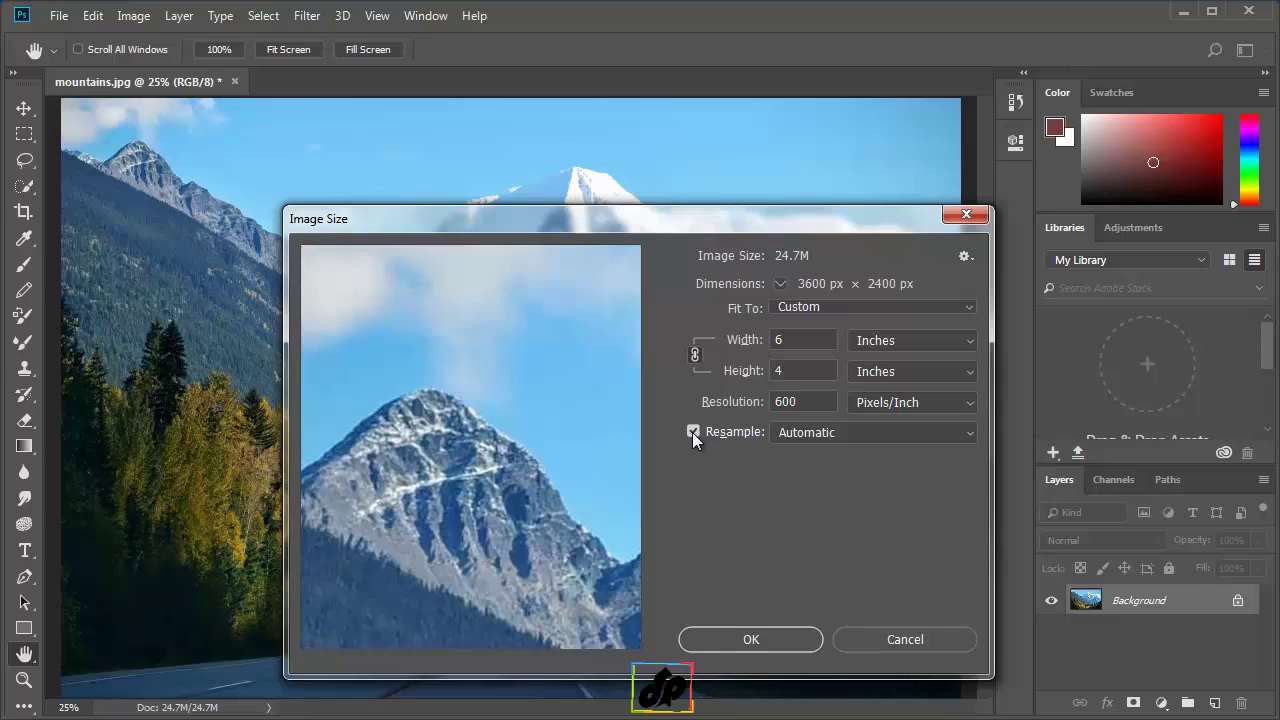
double_click(778, 340)
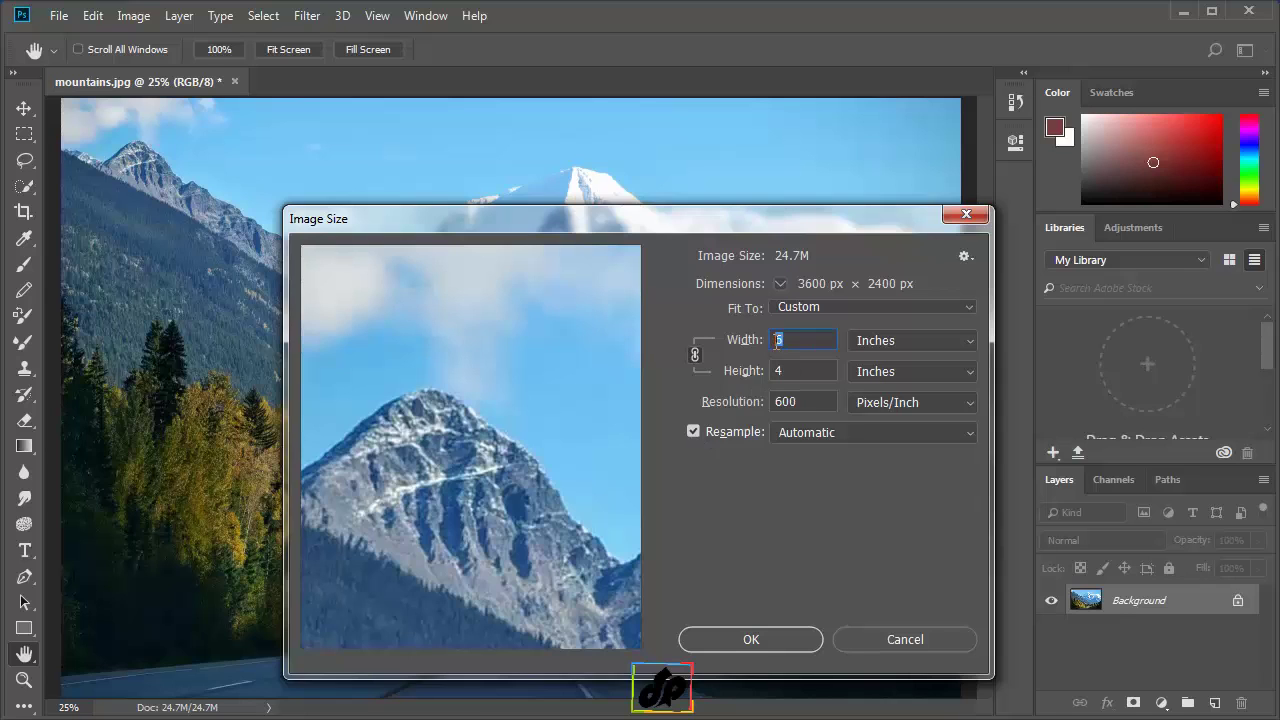
text(24)
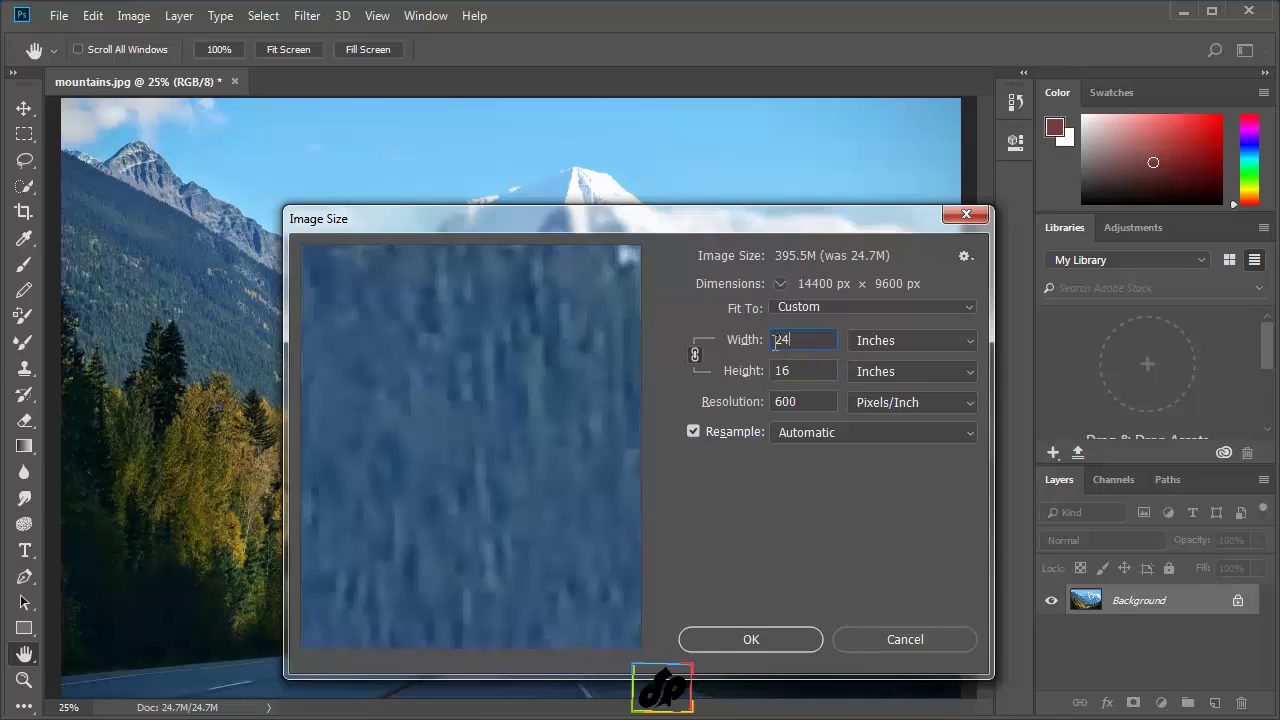
double_click(785, 401)
text(3)
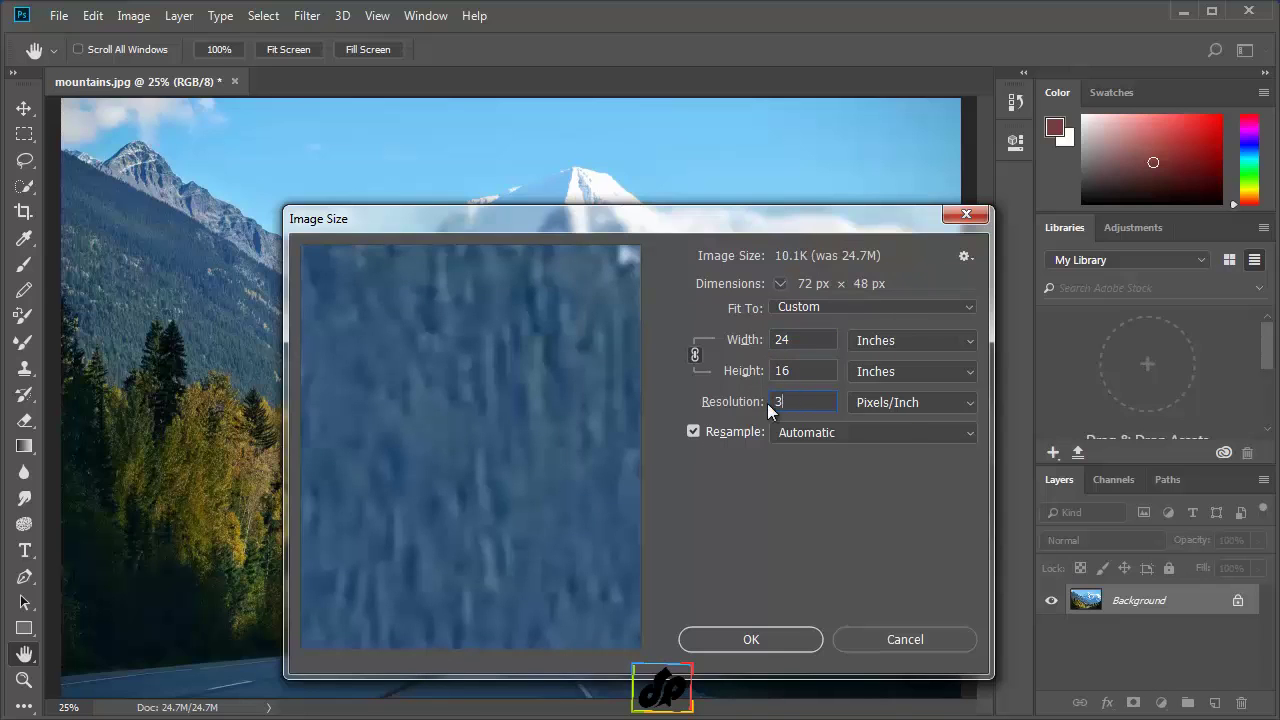
text(00)
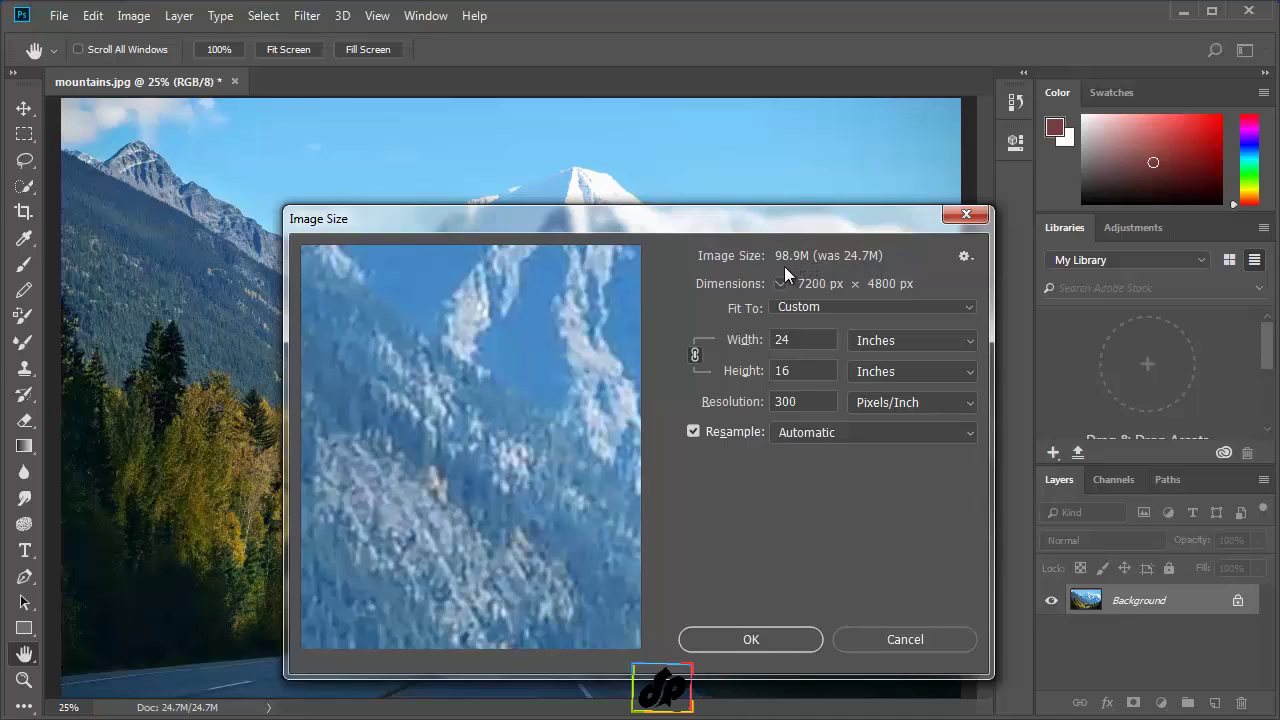
Step: Set the image width to 6 inches and show the dimensions in percent
click(787, 341)
drag(787, 341, 775, 346)
text(6)
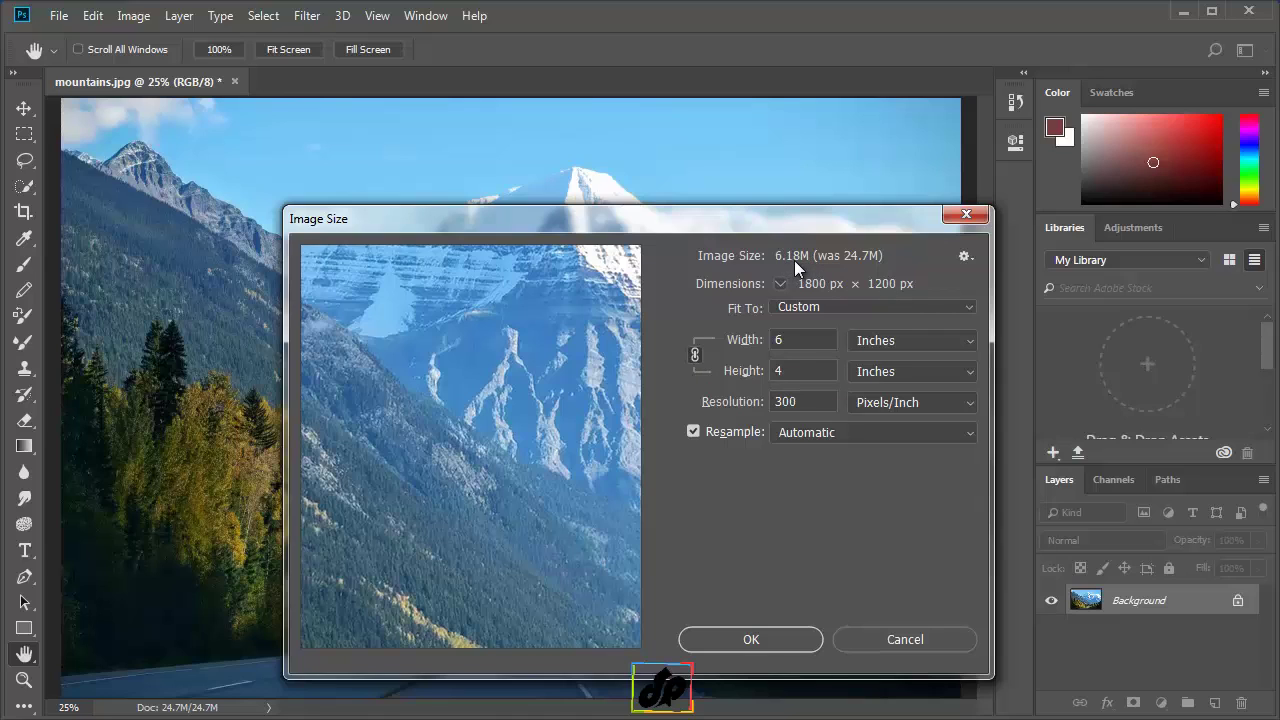
click(780, 284)
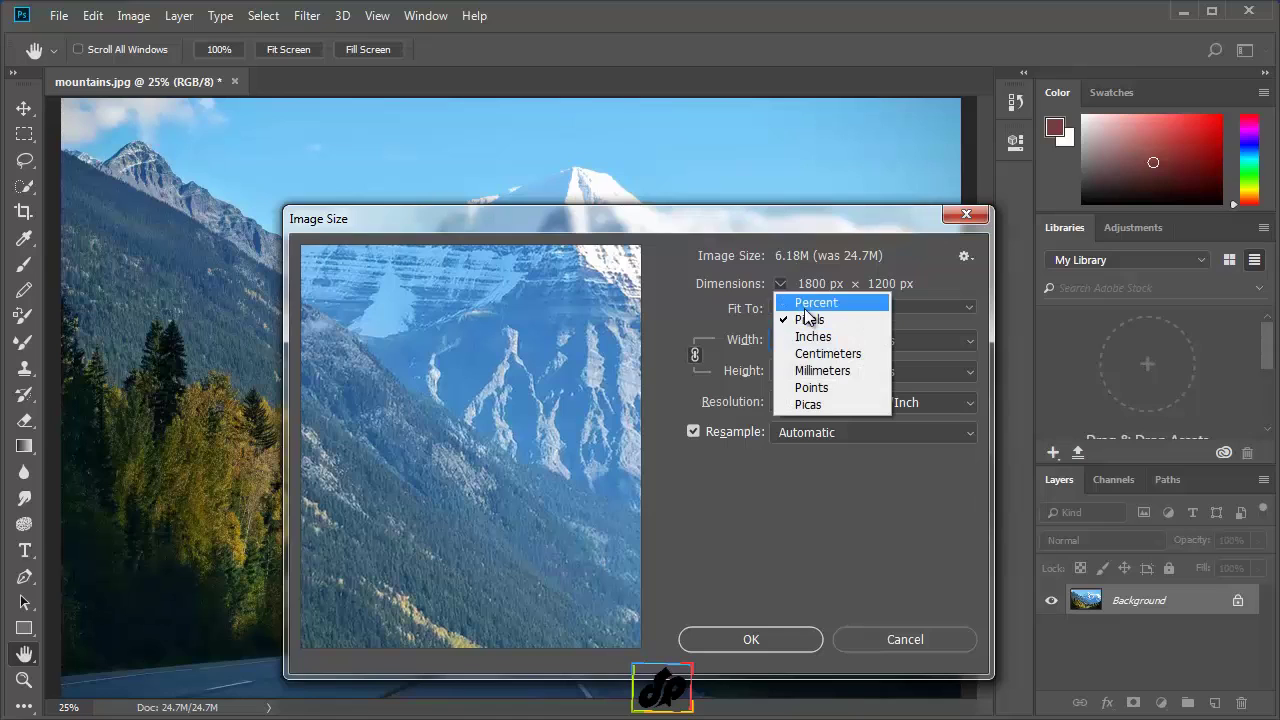
click(804, 303)
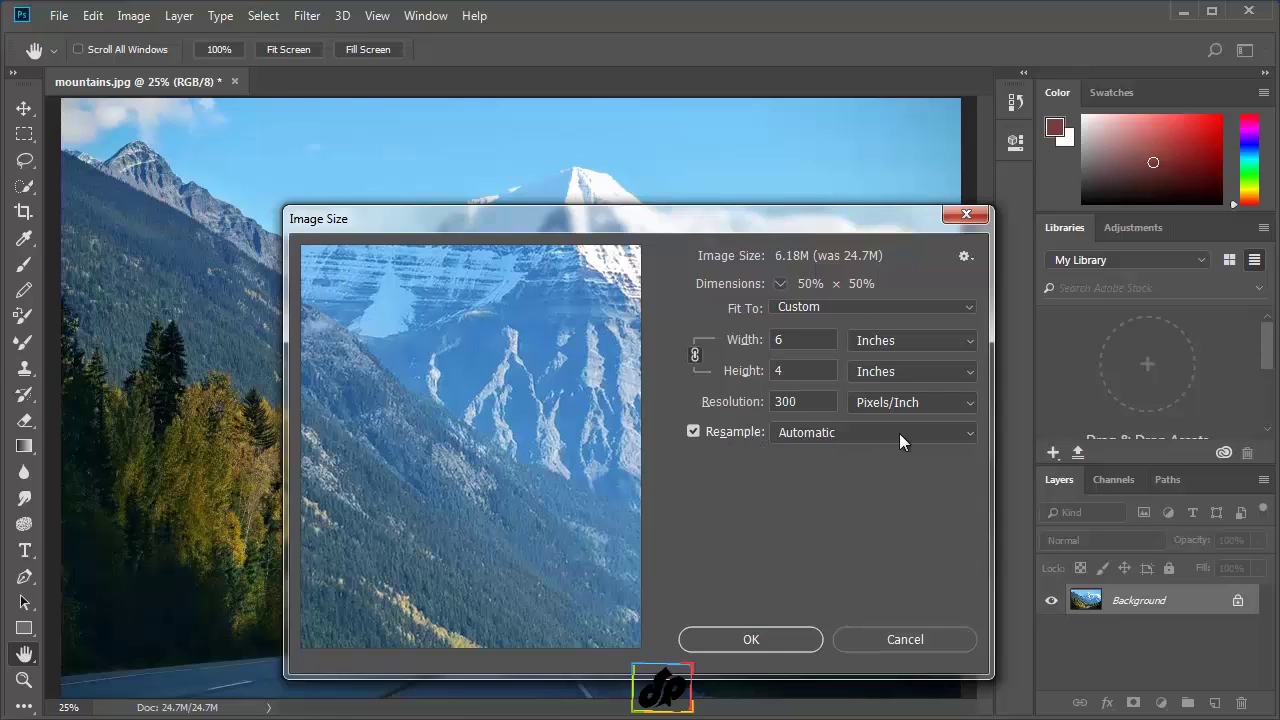
Step: Try the Preserve Details 2.0 resampling method, and return the method to Automatic
click(937, 438)
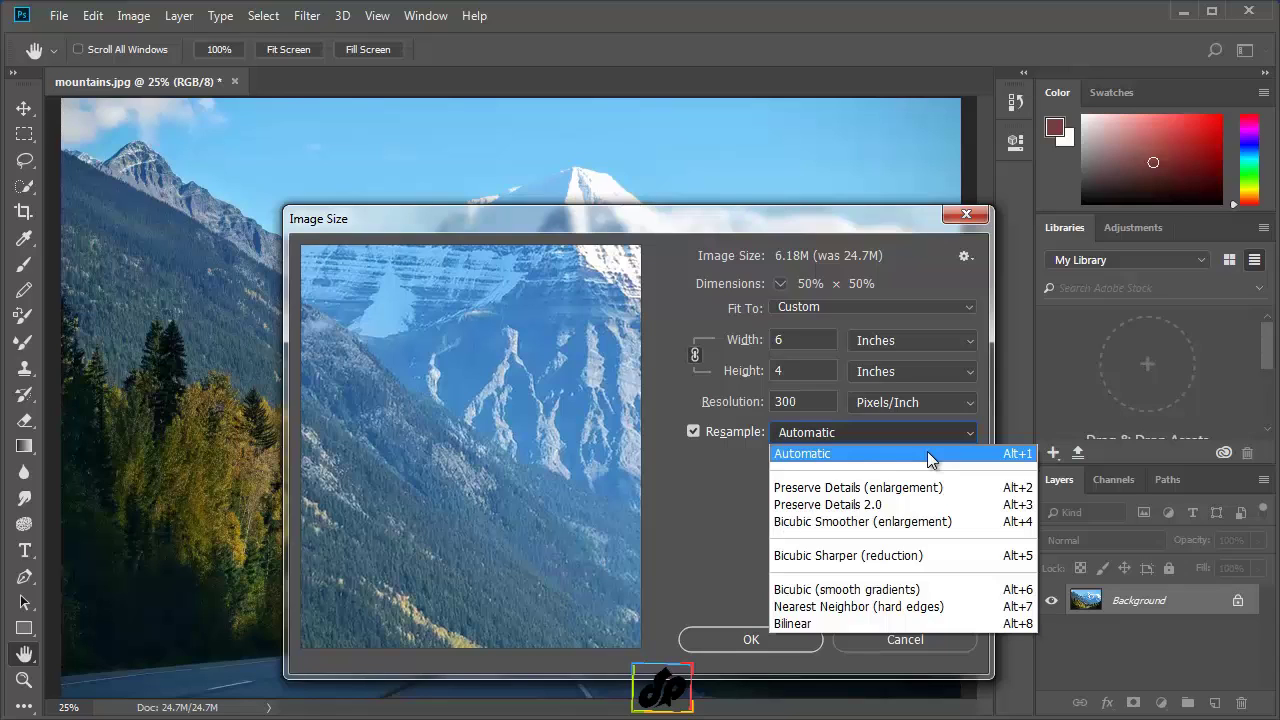
click(915, 504)
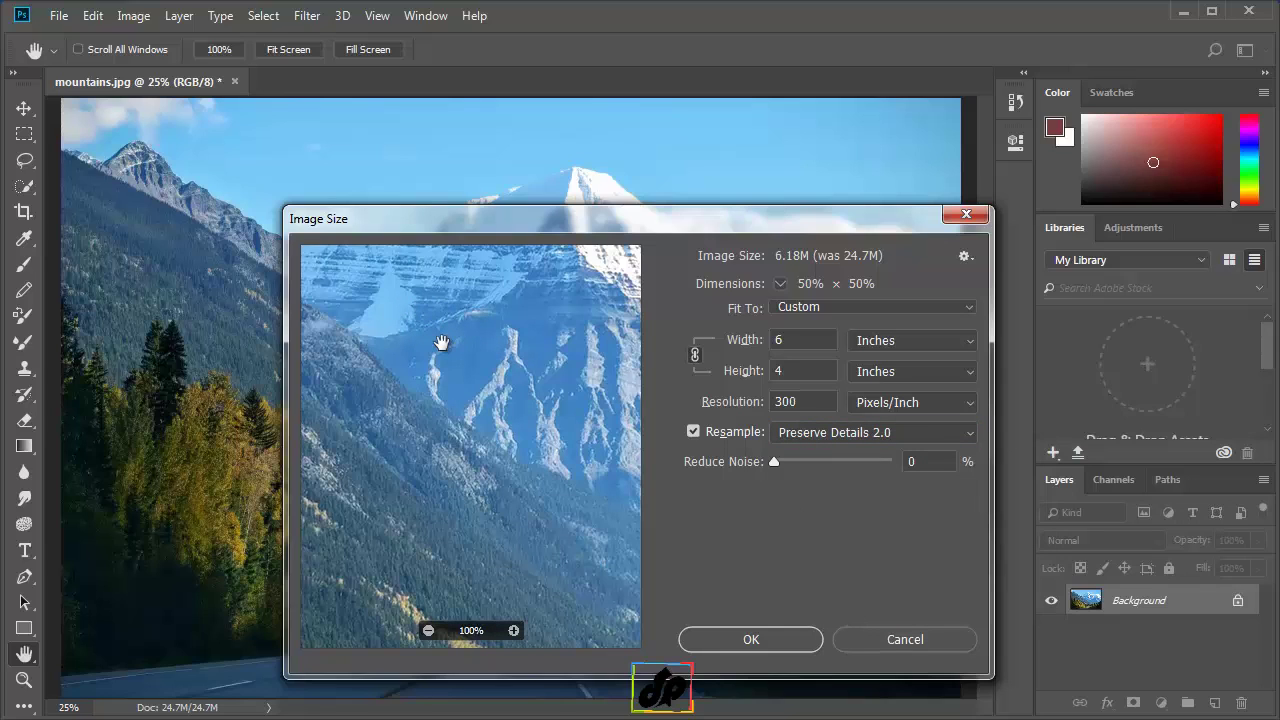
click(904, 437)
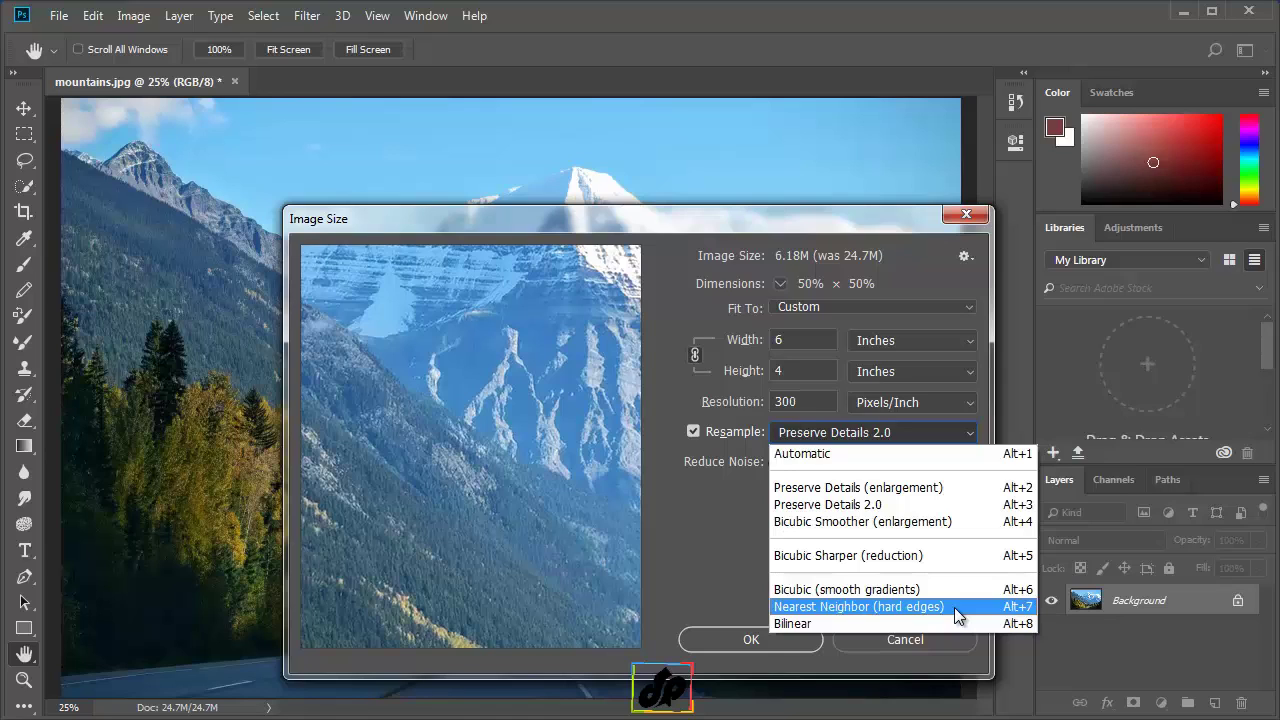
click(954, 454)
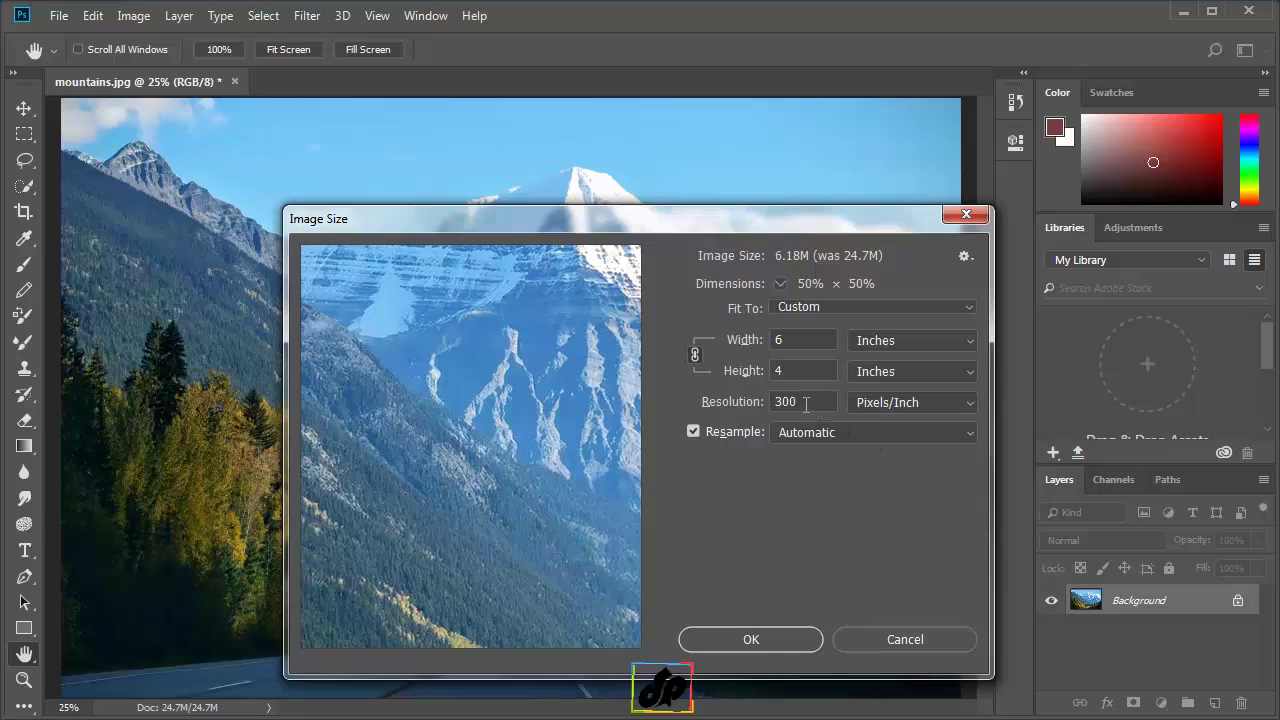
Step: Set the resolution to 225 pixels/inch and the image width to 18 inches
drag(808, 403, 776, 402)
text(225)
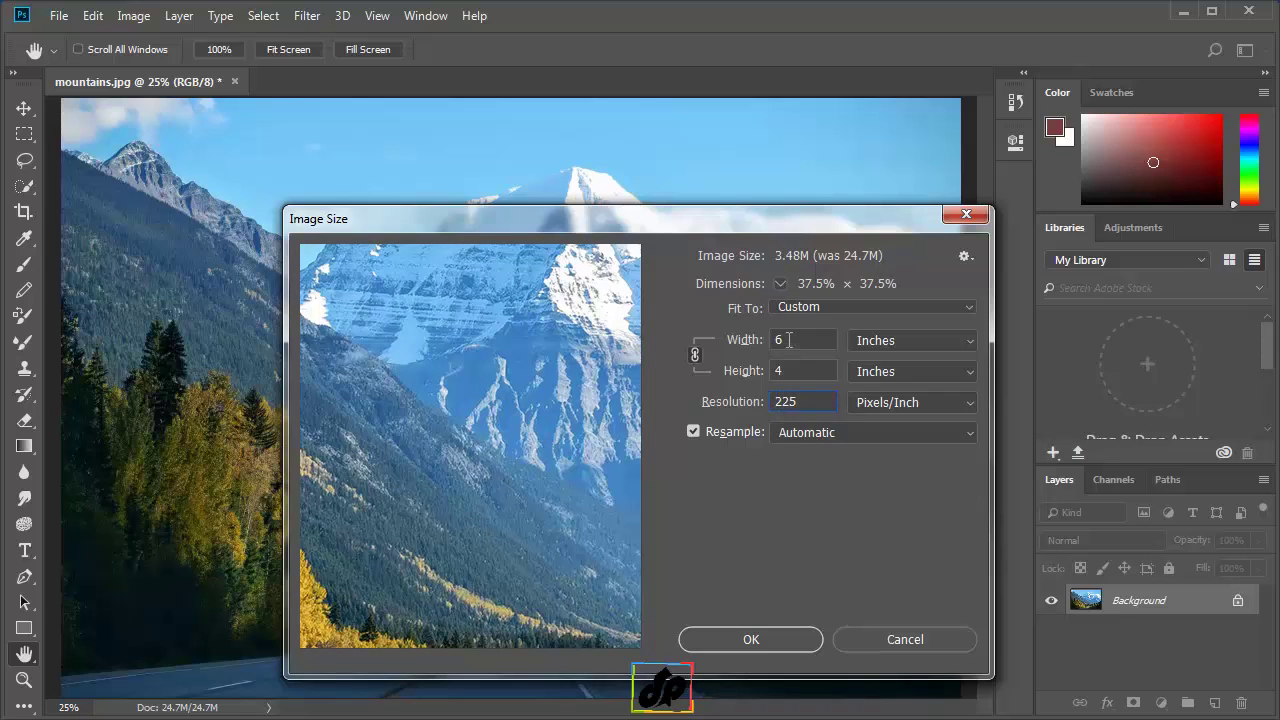
drag(789, 340, 770, 346)
text(18)
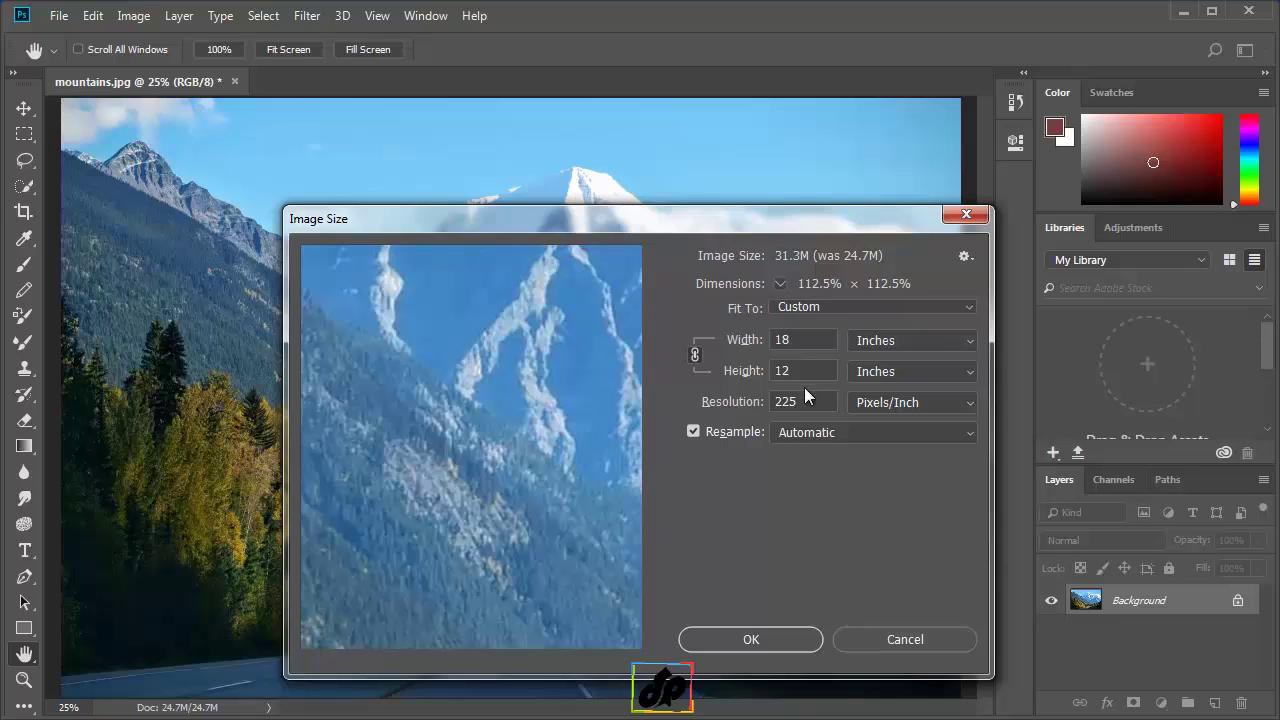
Step: Set the resolution to 300 pixels/inch and the image width to 6 inches
drag(802, 400, 760, 401)
text(3)
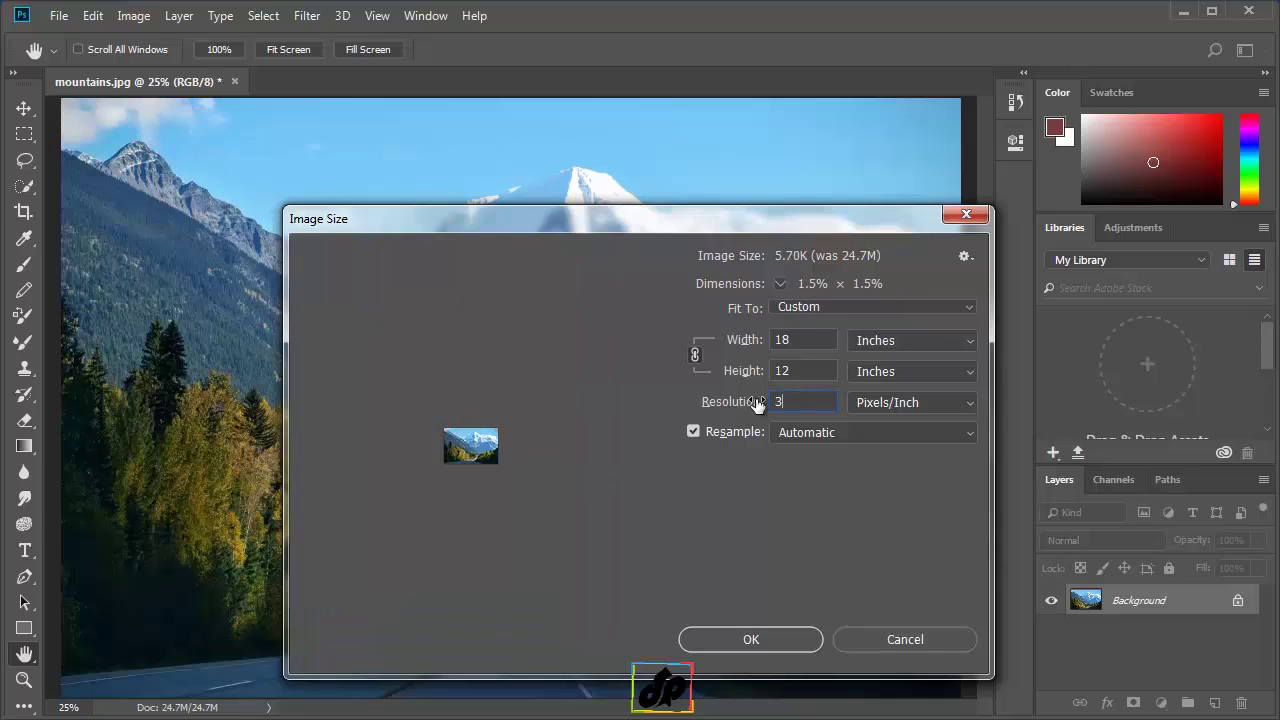
text(00)
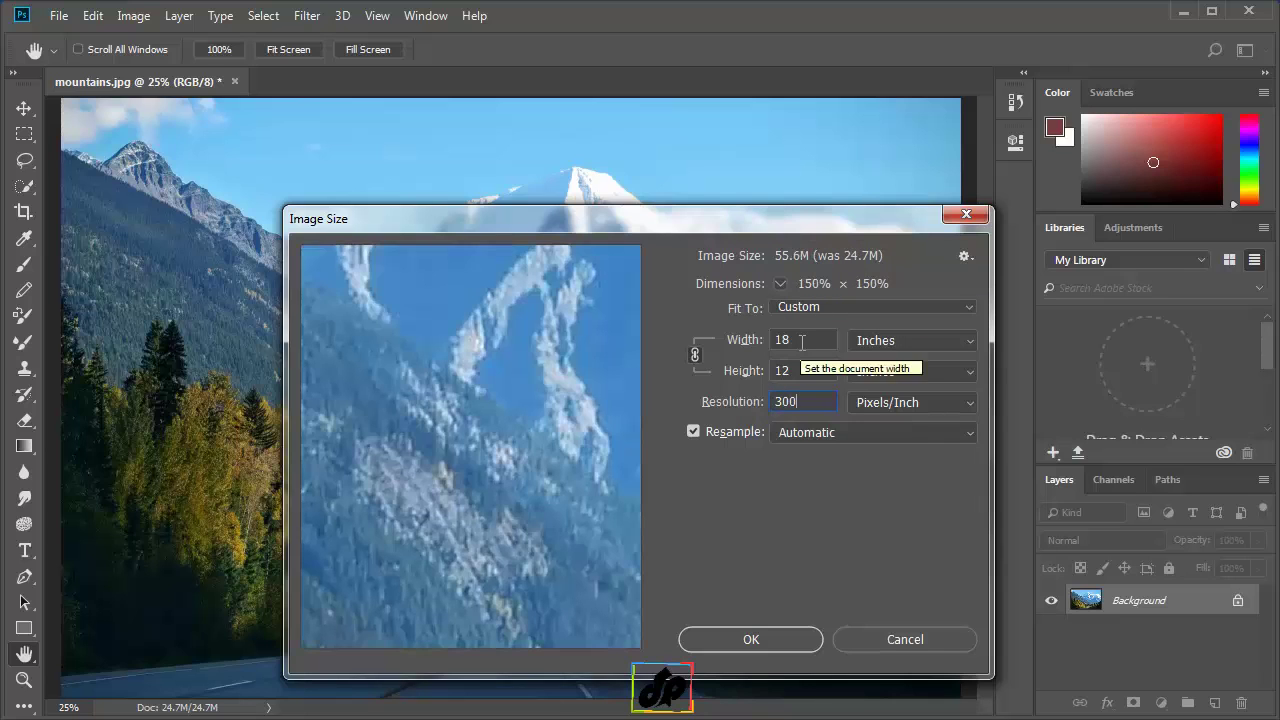
click(801, 342)
drag(801, 342, 763, 346)
text(6)
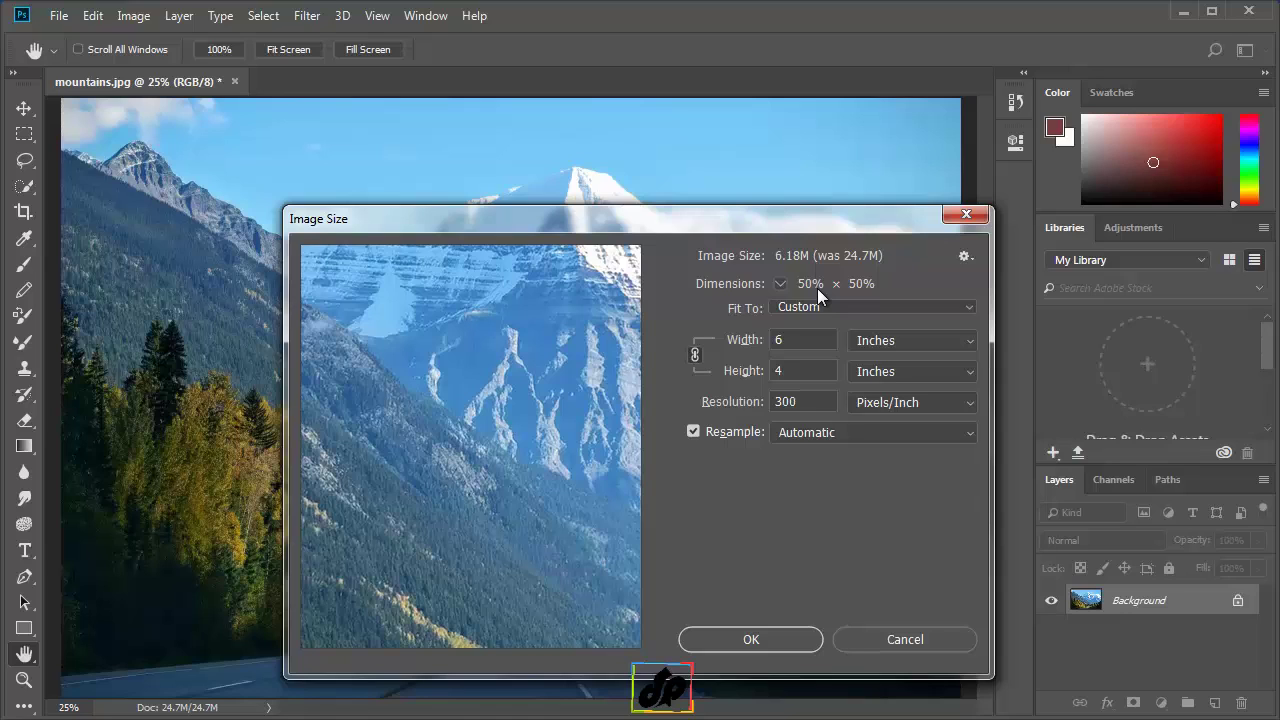
Step: Switch the width and height units to pixels, set the width to 2048 and apply the resize
click(908, 340)
click(885, 378)
double_click(810, 342)
text(2048)
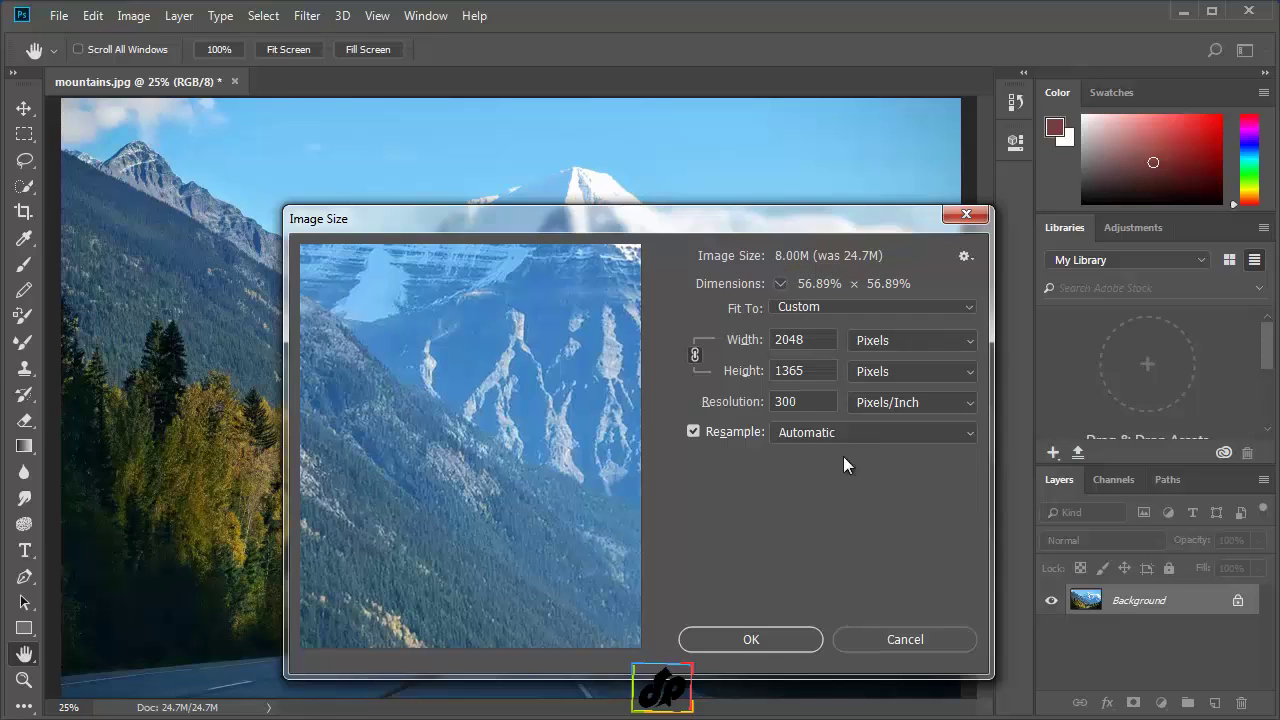
click(752, 637)
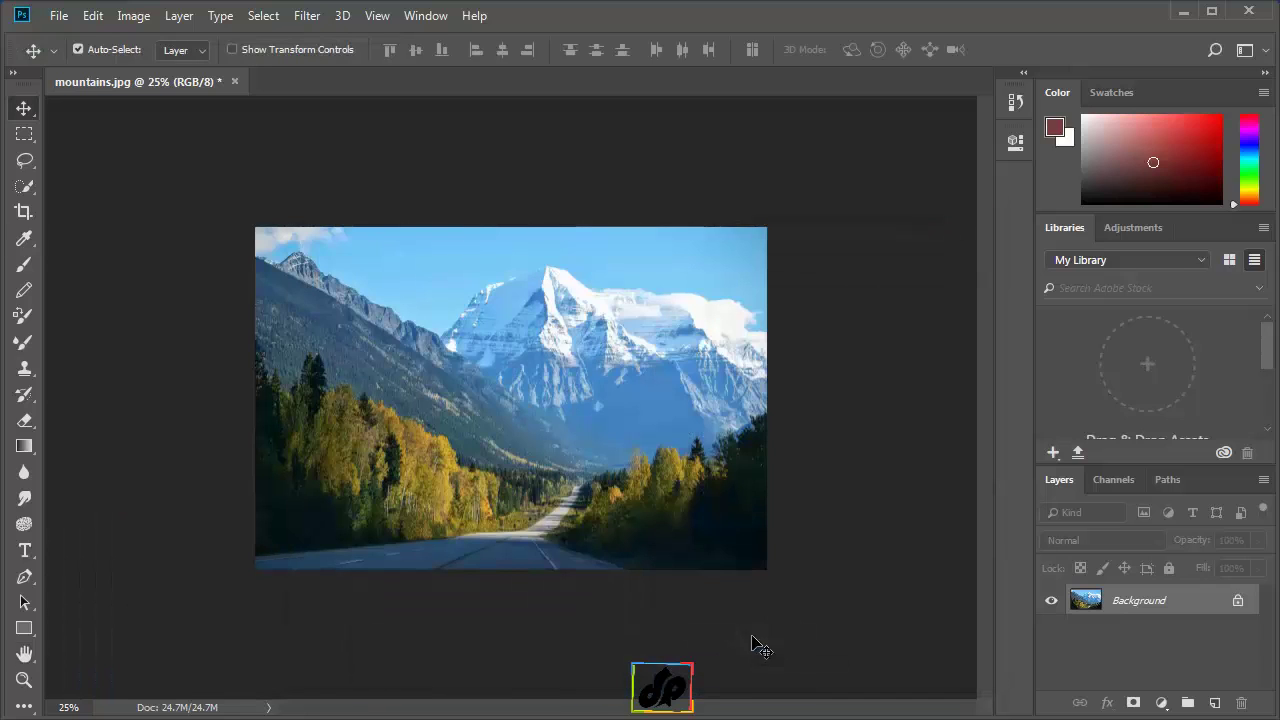